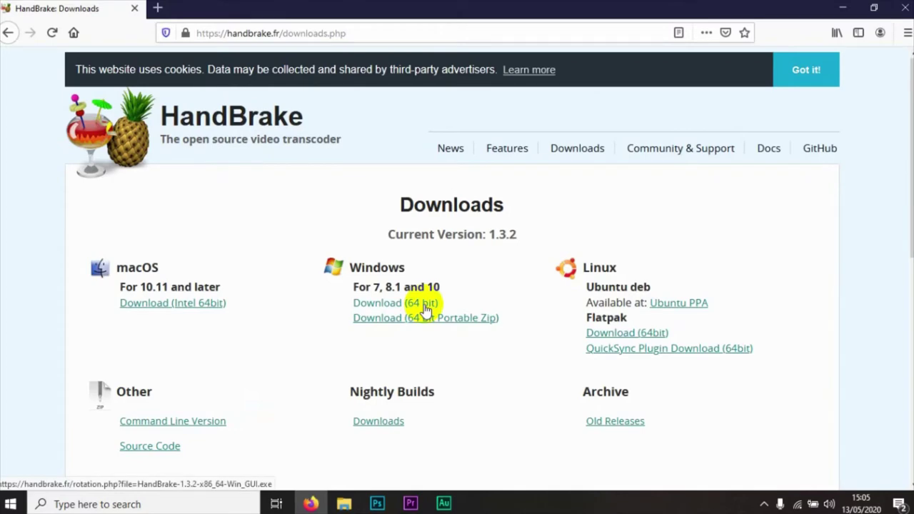
# Download the 64-bit Windows version of HandBrake 1.3.2 and open the folder containing the saved installer
pyautogui.click(424, 306)
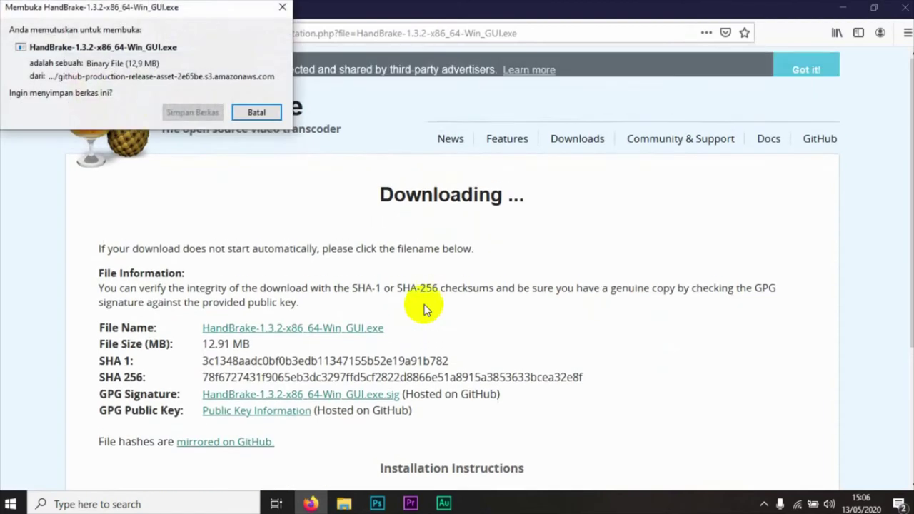
pyautogui.click(191, 120)
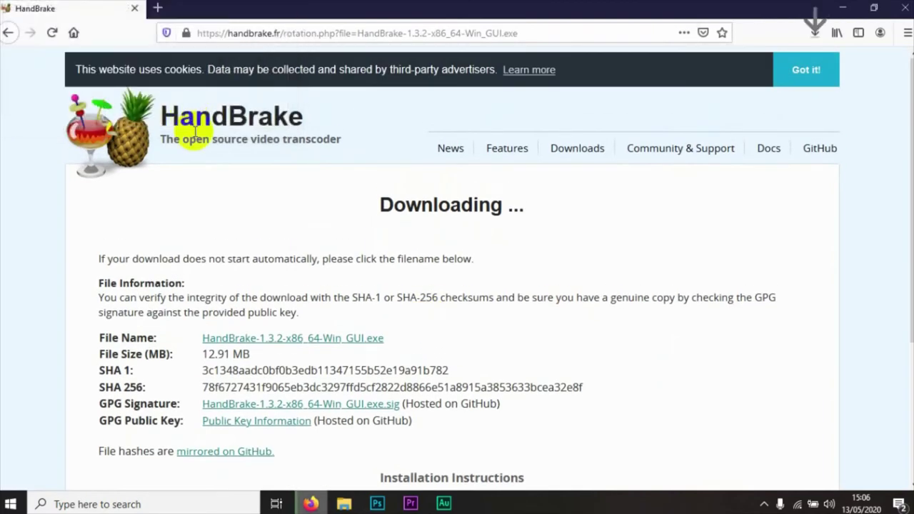
pyautogui.click(814, 33)
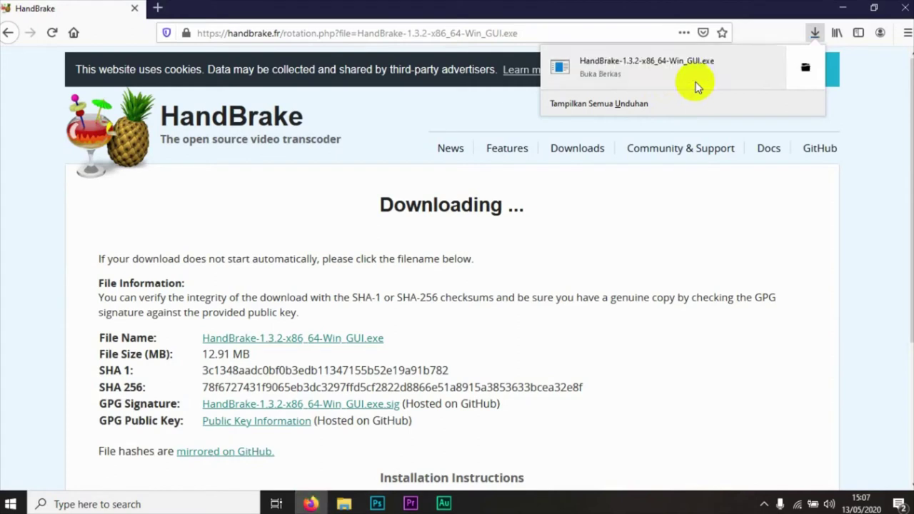
pyautogui.click(806, 71)
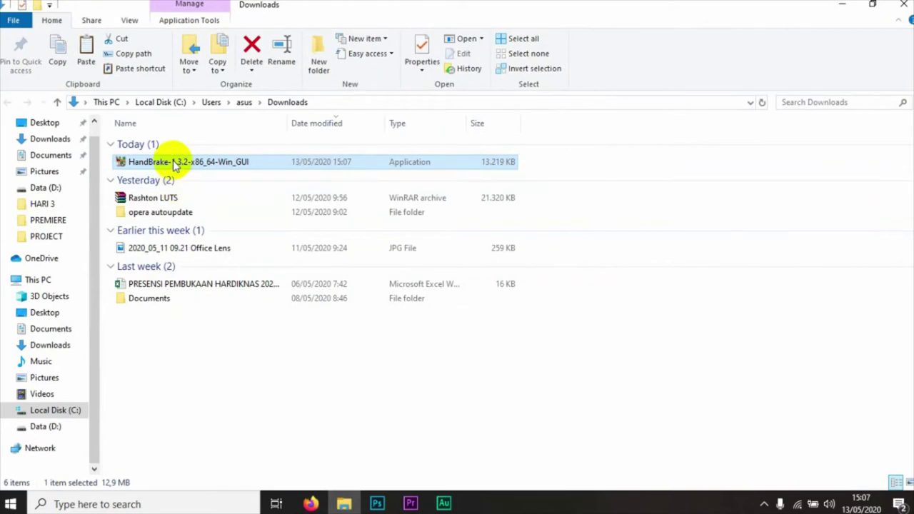
# Run the HandBrake-1.3.2-x86_64-Win_GUI installer as administrator and install it in C:\Program Files\HandBrake
pyautogui.rightClick(179, 164)
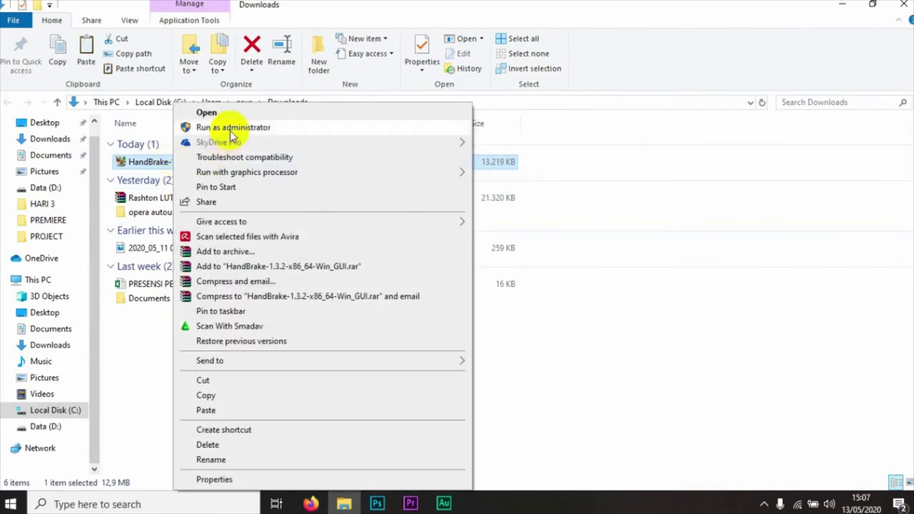
pyautogui.click(231, 129)
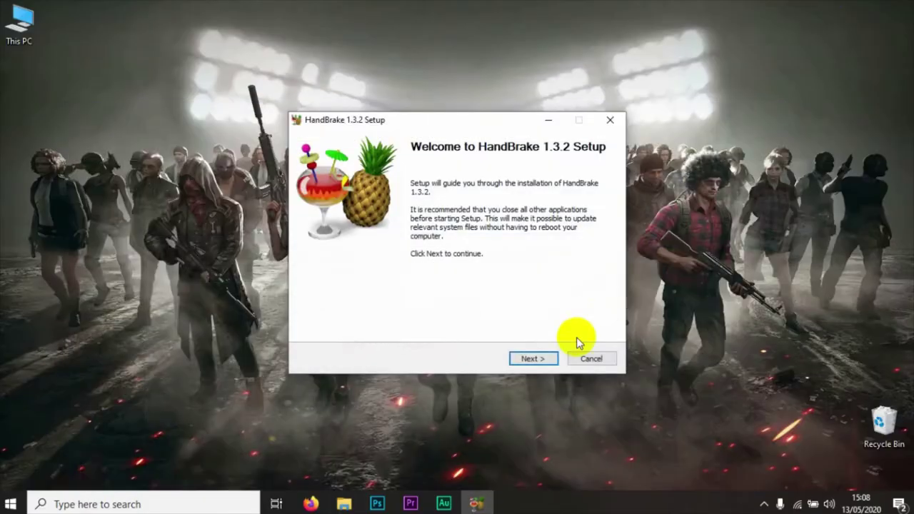
pyautogui.click(551, 360)
pyautogui.click(552, 360)
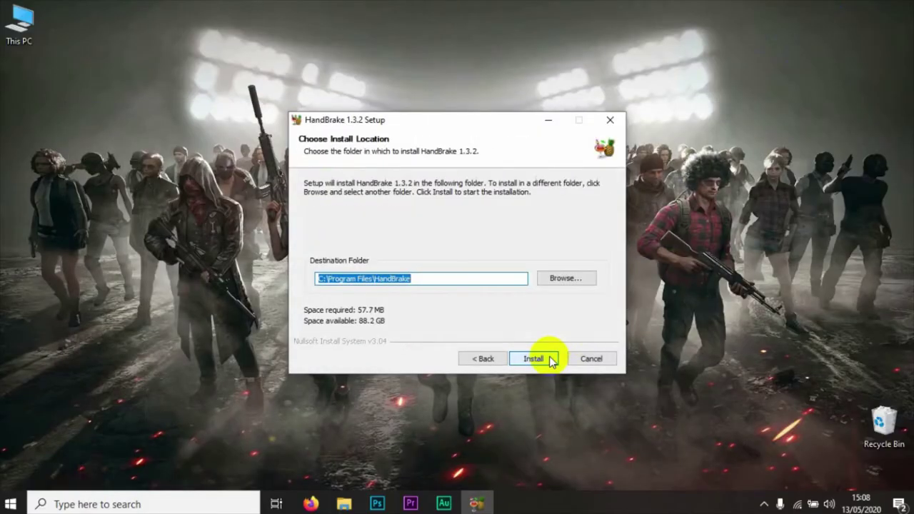
pyautogui.click(551, 359)
pyautogui.click(550, 359)
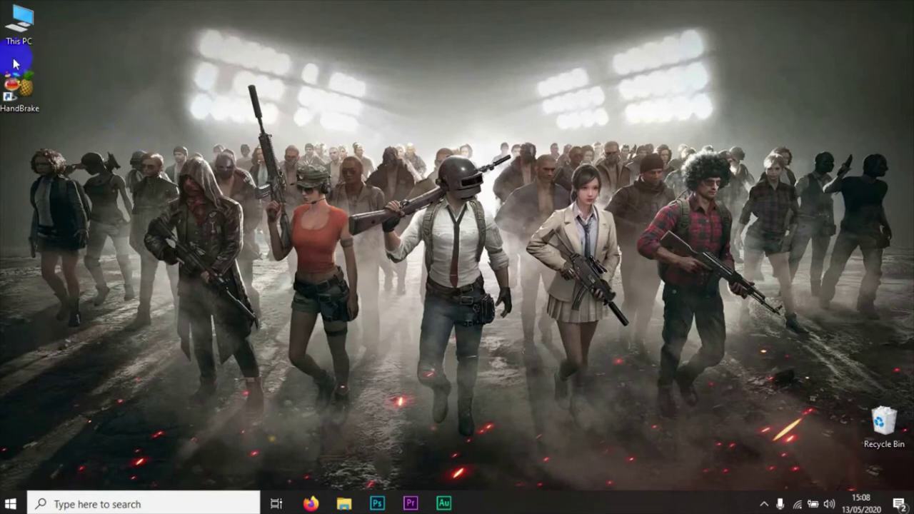
# Launch HandBrake from its desktop shortcut with administrator rights
pyautogui.doubleClick(18, 92)
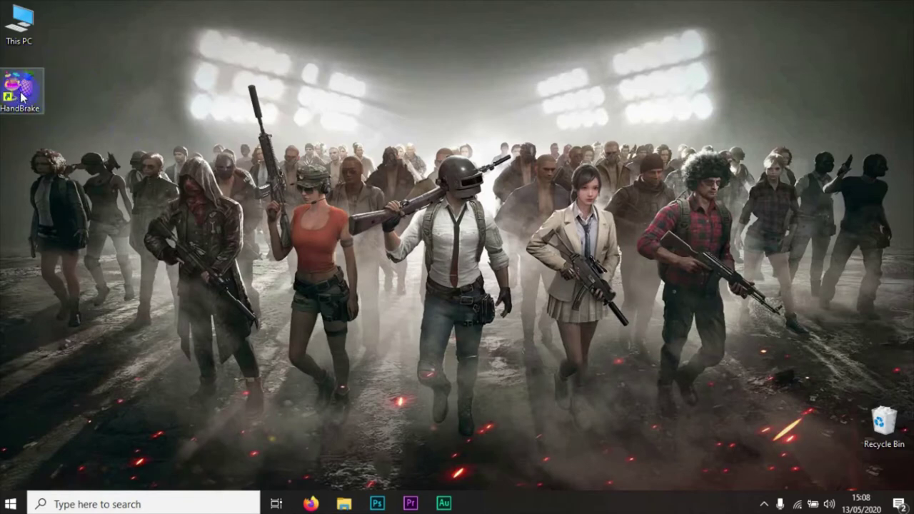
pyautogui.rightClick(21, 93)
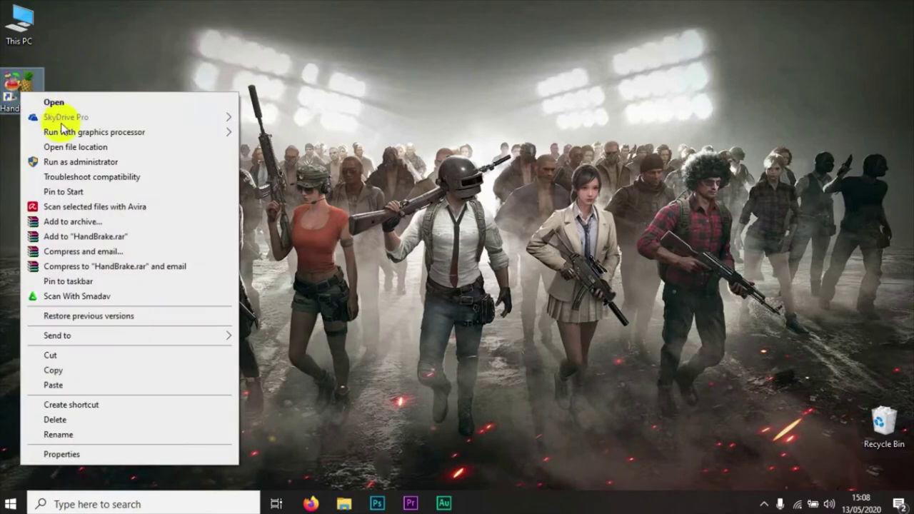
pyautogui.click(90, 163)
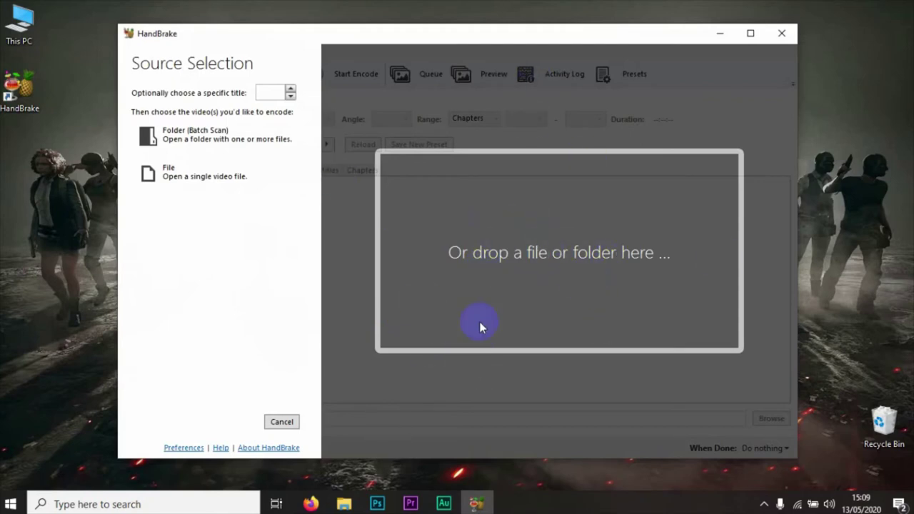
# Choose a single video file as the source and select C0004 in D:\ADOBE\PROJECT
pyautogui.click(191, 183)
pyautogui.click(180, 292)
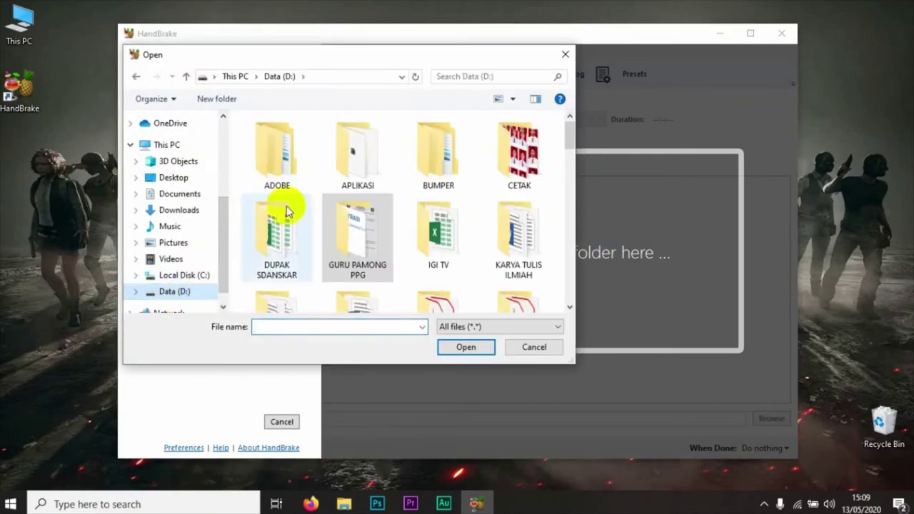
pyautogui.doubleClick(294, 177)
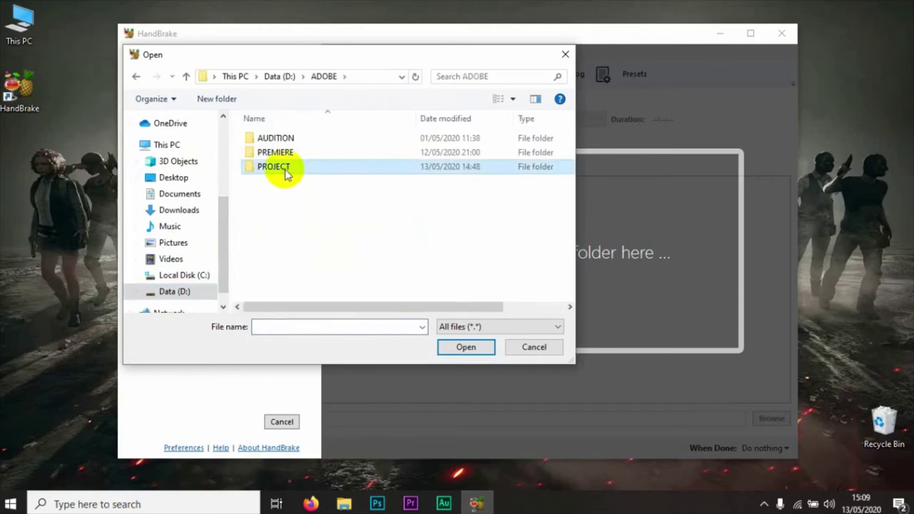
pyautogui.doubleClick(285, 174)
pyautogui.click(277, 143)
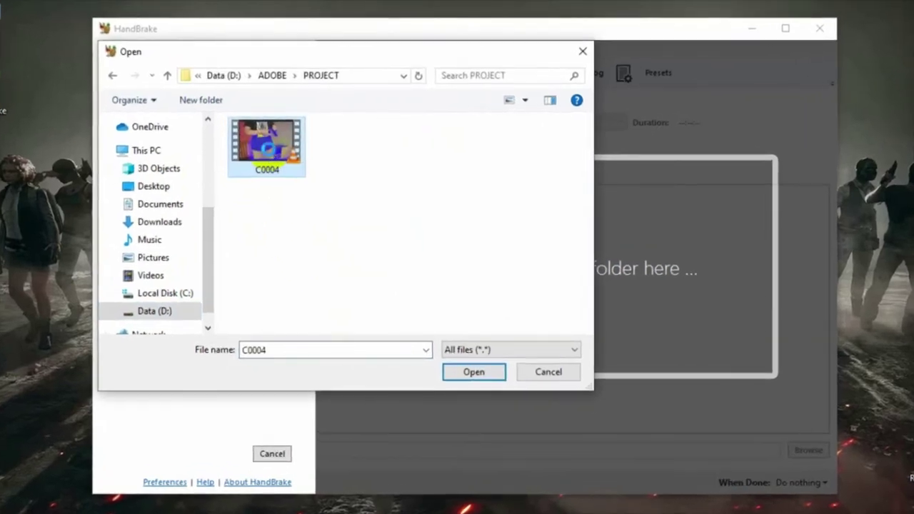
# Check the size and general properties of the C0004 file and load it as the source video
pyautogui.rightClick(277, 161)
pyautogui.click(315, 508)
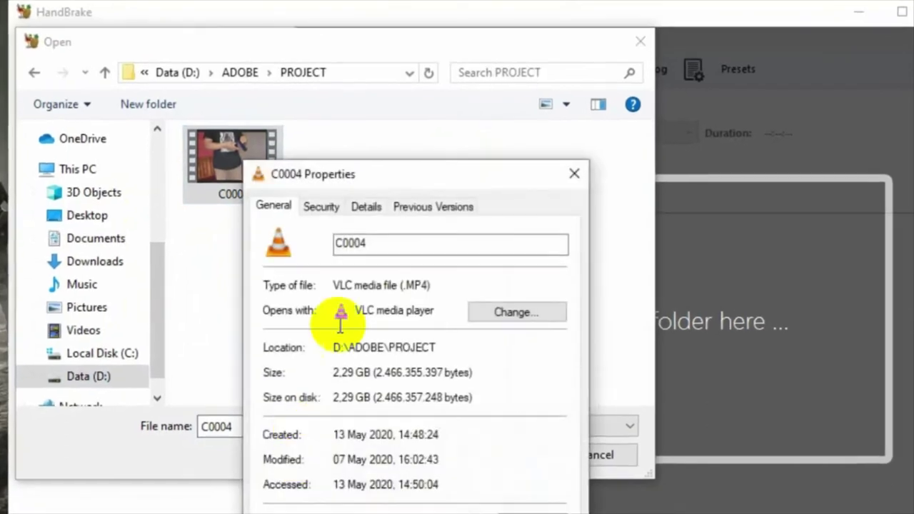
pyautogui.moveTo(440, 178); pyautogui.dragTo(486, 148)
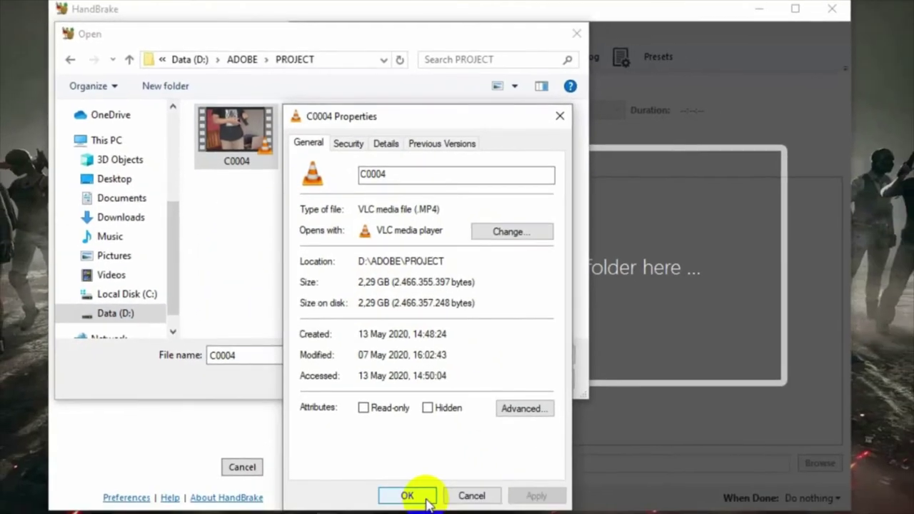
pyautogui.click(427, 500)
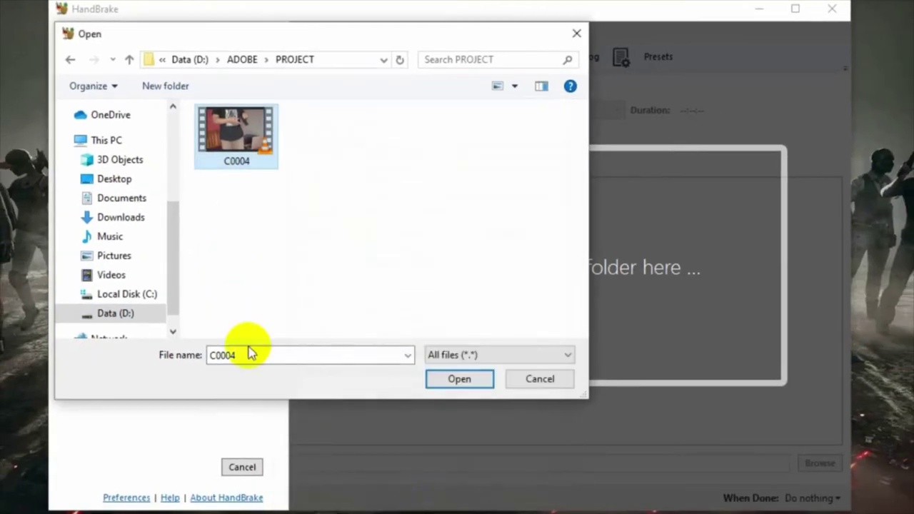
pyautogui.click(460, 382)
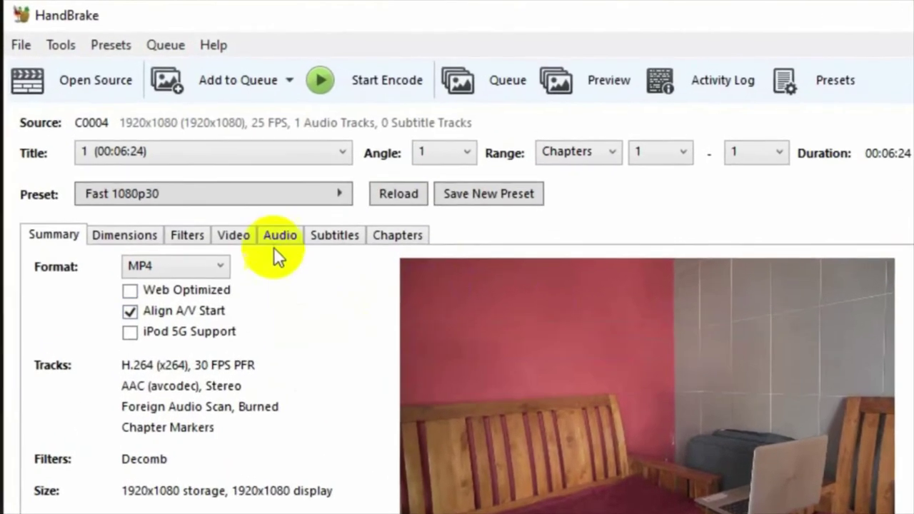
# Set the audio track's bitrate to 128
pyautogui.click(278, 239)
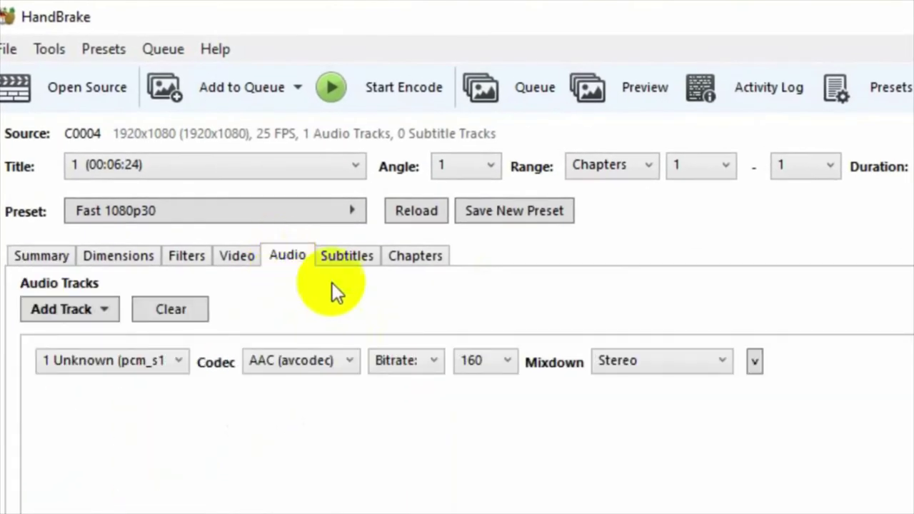
pyautogui.click(507, 362)
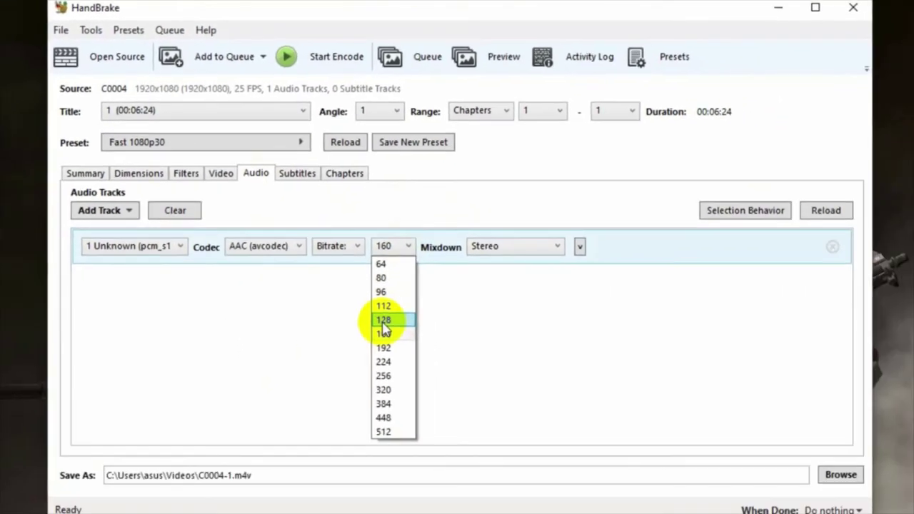
pyautogui.click(436, 407)
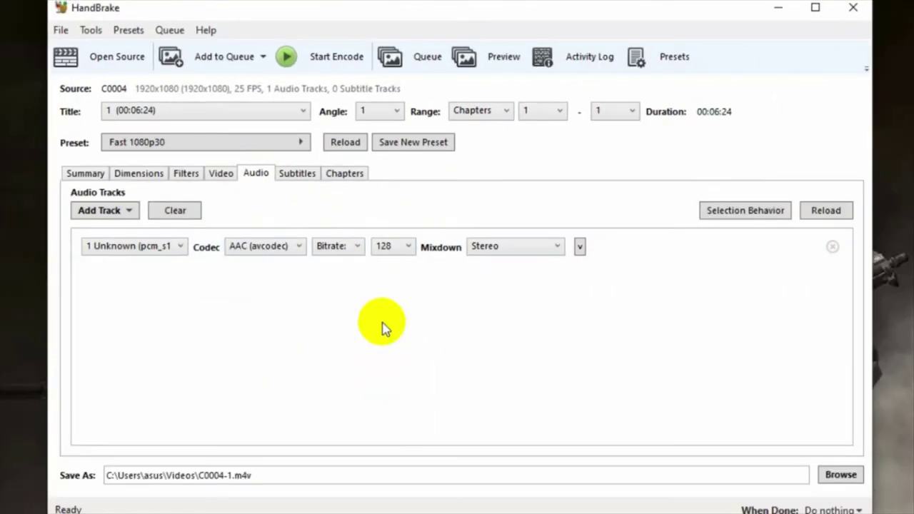
# Choose a video framerate of 30 FPS and set the constant quality to RF 30
pyautogui.click(222, 175)
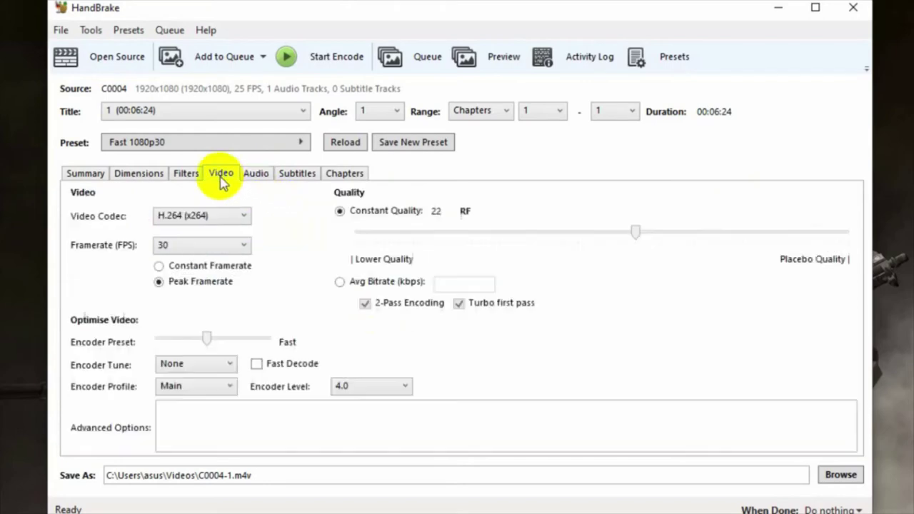
pyautogui.click(245, 246)
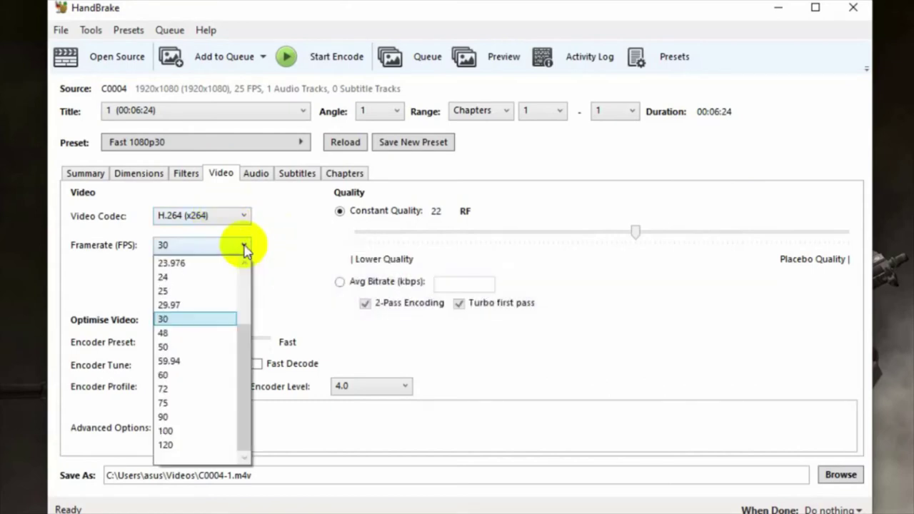
pyautogui.click(190, 319)
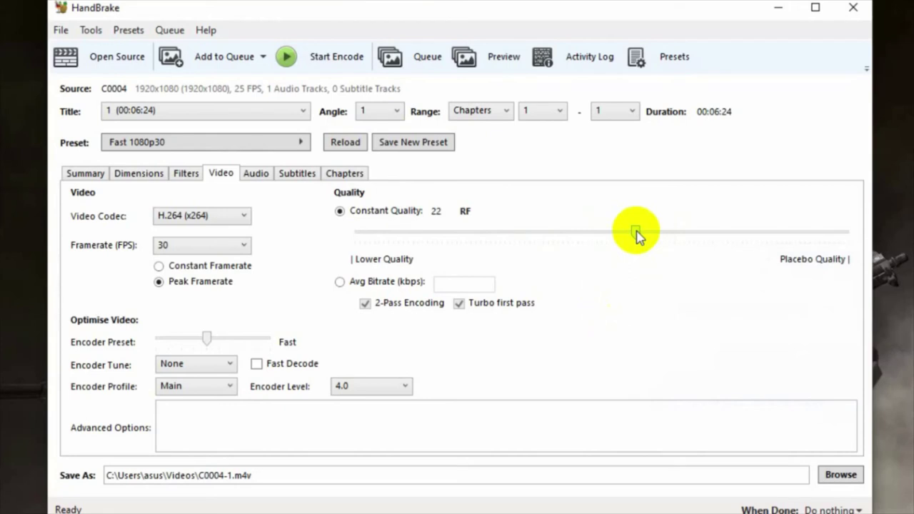
pyautogui.moveTo(637, 236); pyautogui.dragTo(692, 236)
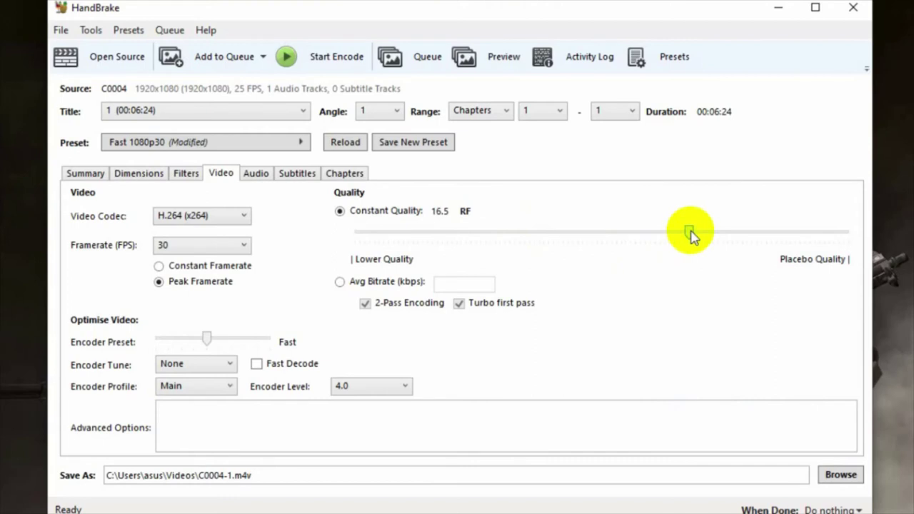
pyautogui.moveTo(691, 236); pyautogui.dragTo(559, 234)
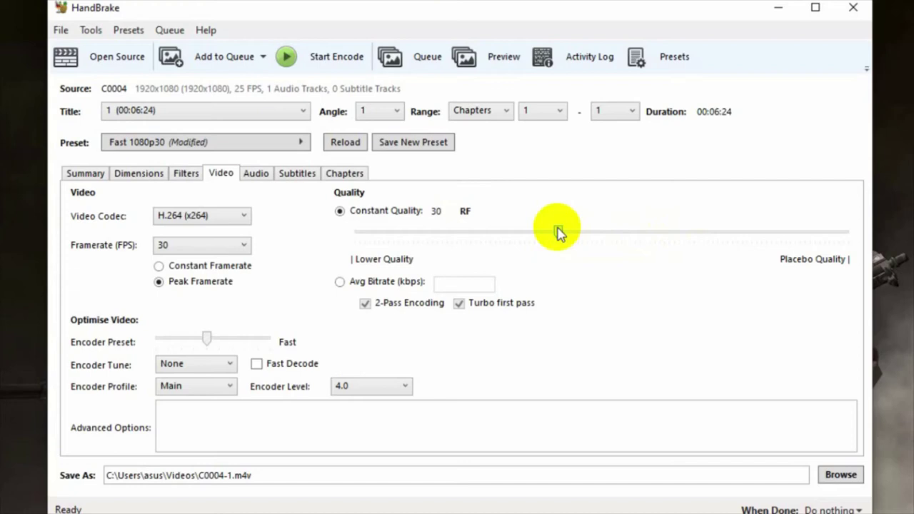
# Set the output file to "C0004-1 konversi" as mp4 in D:\ADOBE\PROJECT and start the encode
pyautogui.click(841, 476)
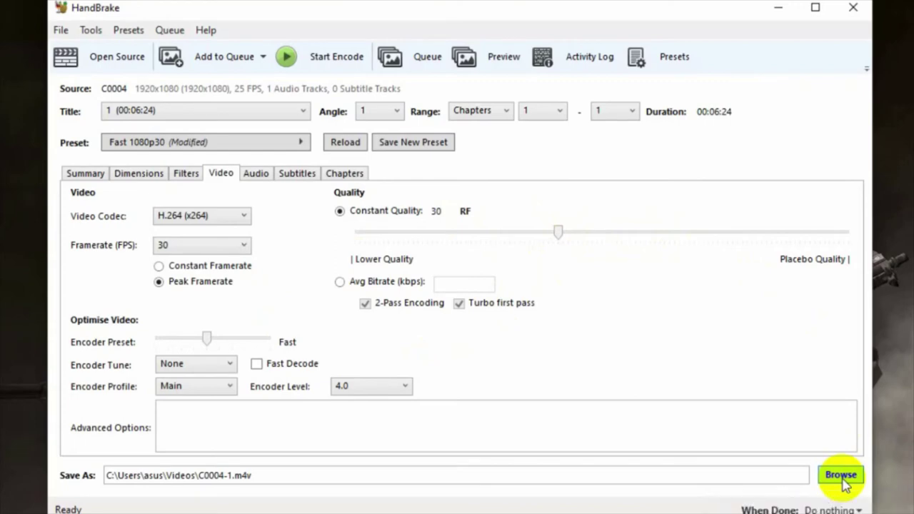
pyautogui.click(116, 294)
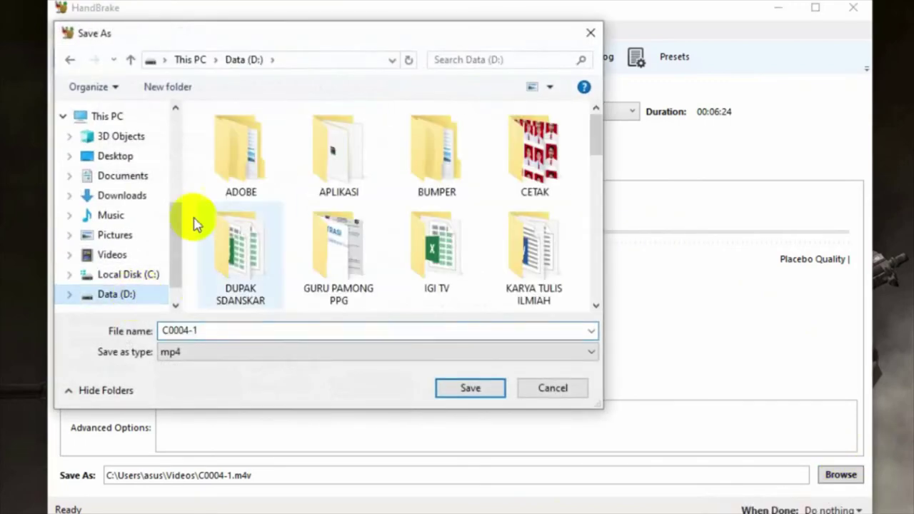
pyautogui.doubleClick(241, 159)
pyautogui.doubleClick(236, 169)
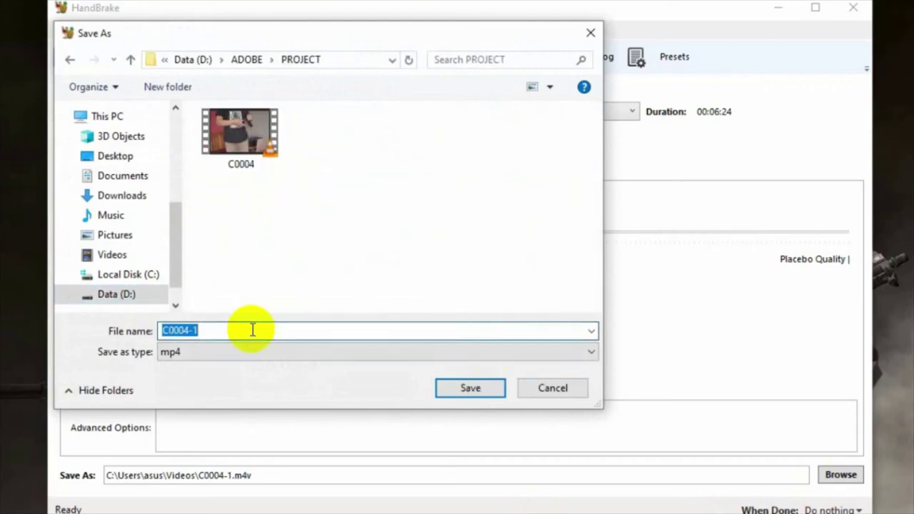
pyautogui.click(252, 330)
pyautogui.write('konversi')
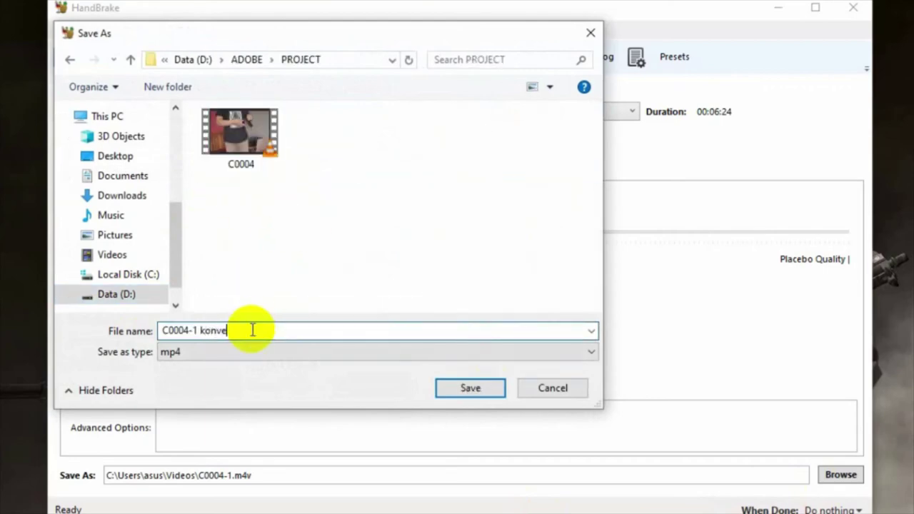
pyautogui.click(469, 392)
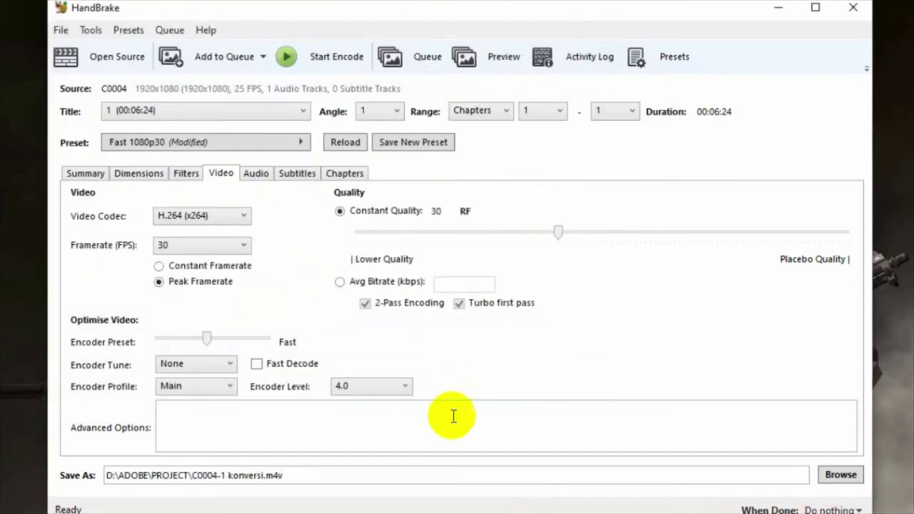
pyautogui.click(328, 57)
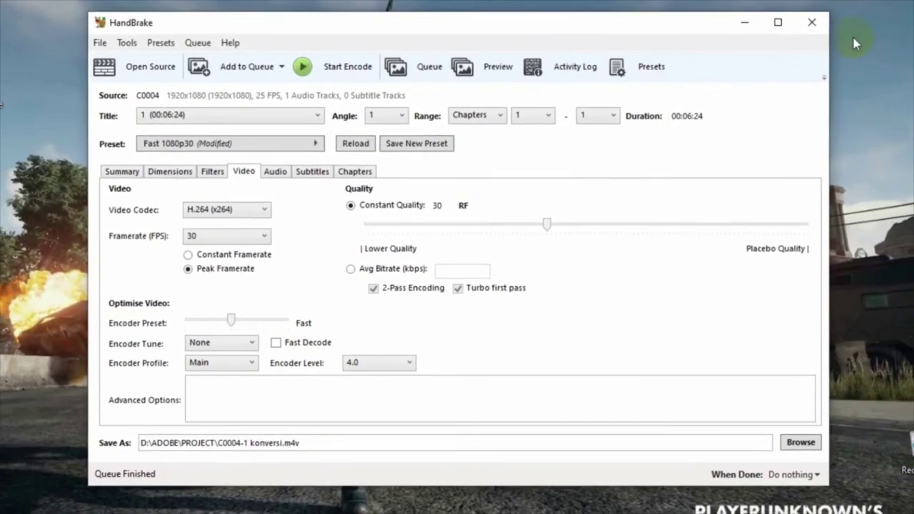
# Close HandBrake once the queue has finished and open the D:\ADOBE\PROJECT folder in File Explorer
pyautogui.click(807, 31)
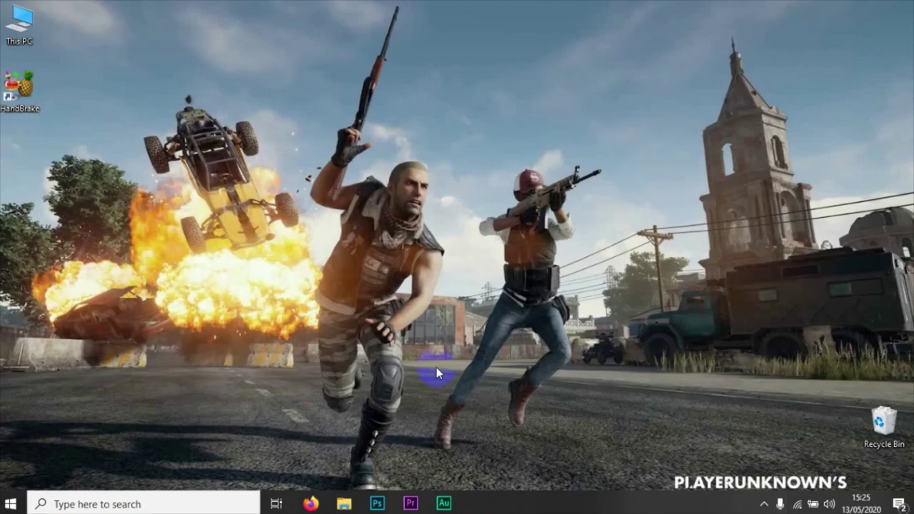
pyautogui.click(349, 506)
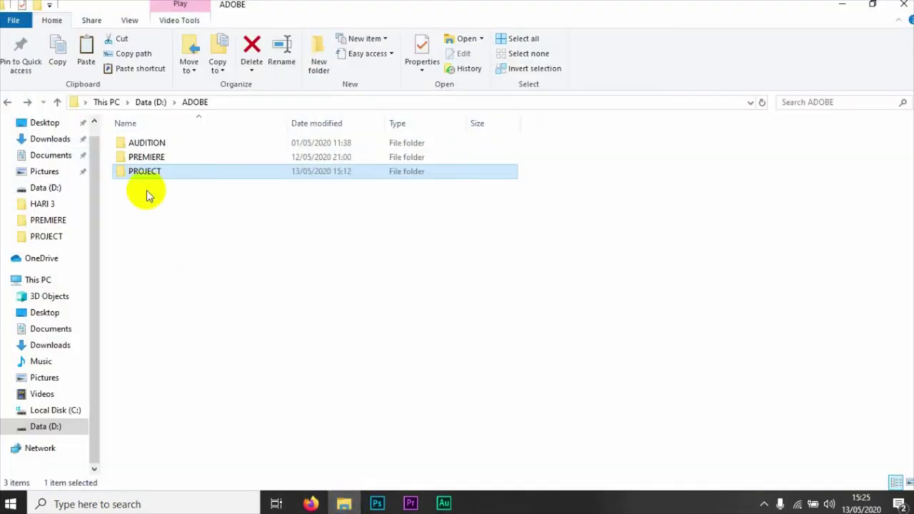
pyautogui.doubleClick(145, 179)
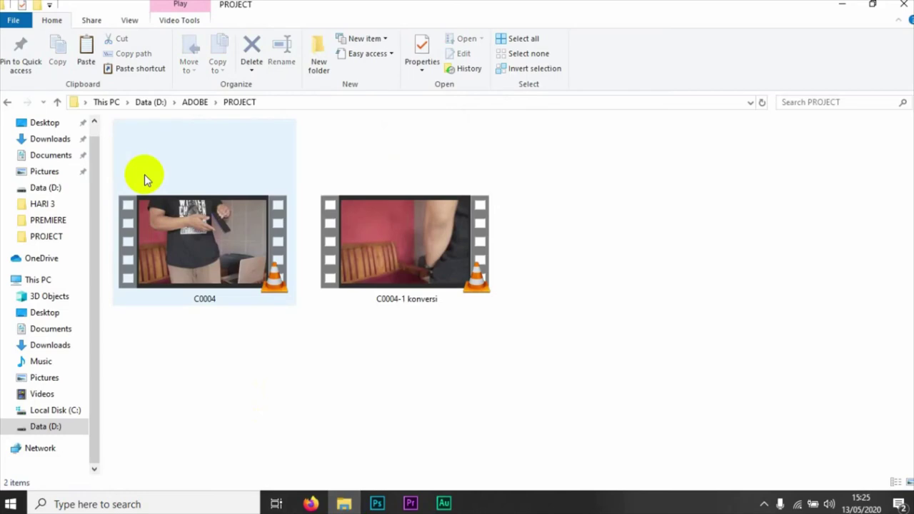
# Check the file size of the original C0004 video in its Properties and close them
pyautogui.rightClick(205, 261)
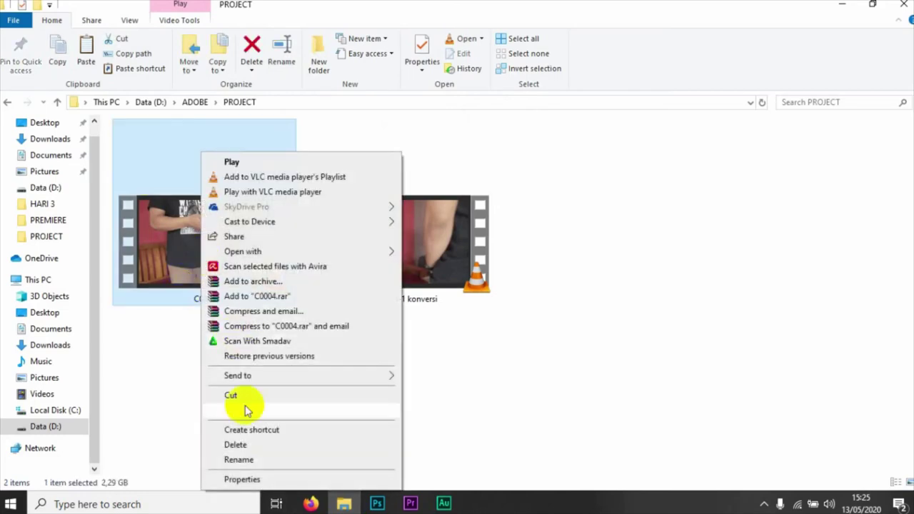
pyautogui.click(238, 480)
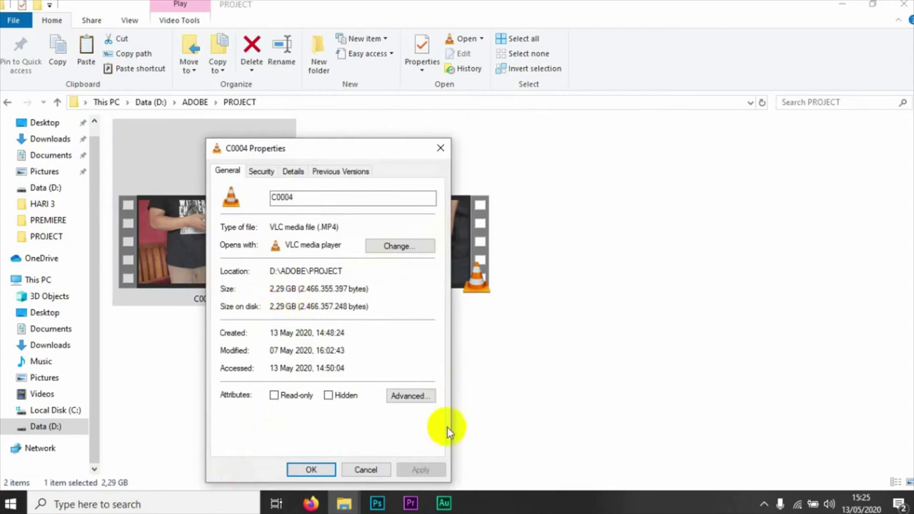
pyautogui.click(363, 469)
# Check the file size of the converted video "C0004-1 konversi" in its Properties and close them
pyautogui.click(402, 260)
pyautogui.rightClick(402, 266)
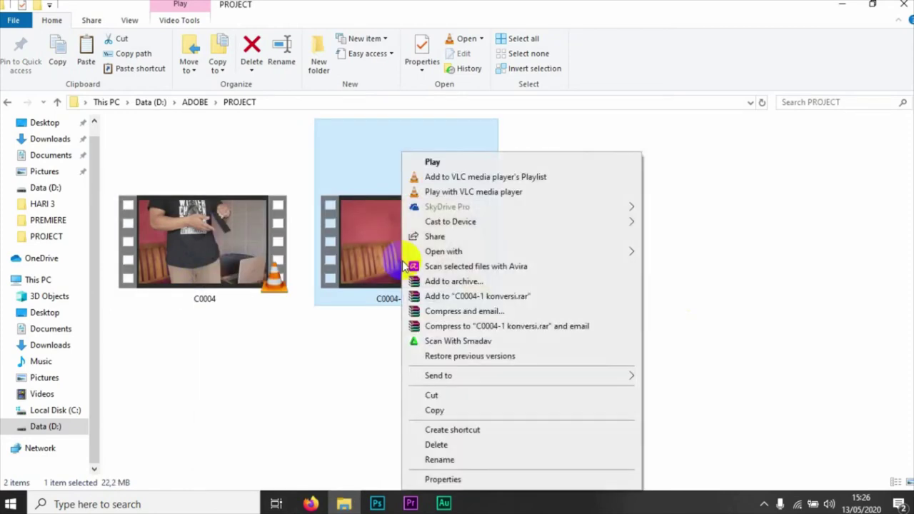
pyautogui.click(464, 480)
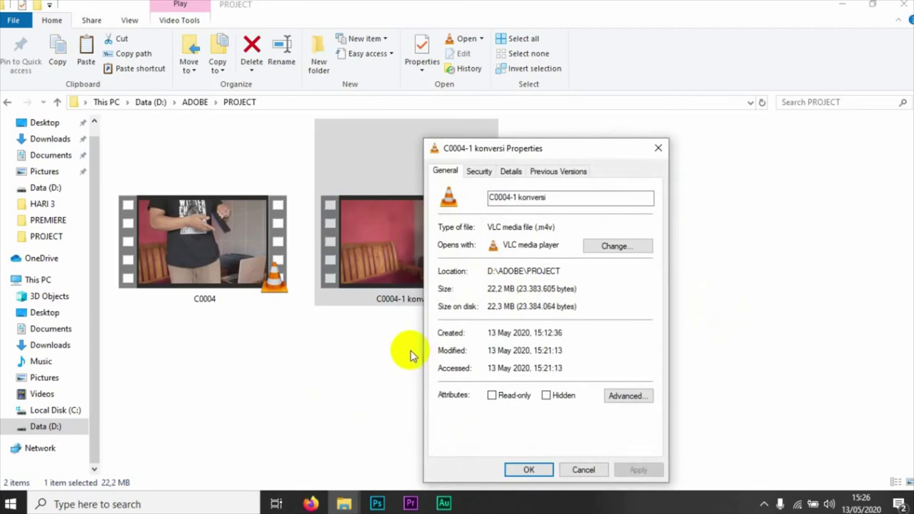
pyautogui.click(545, 466)
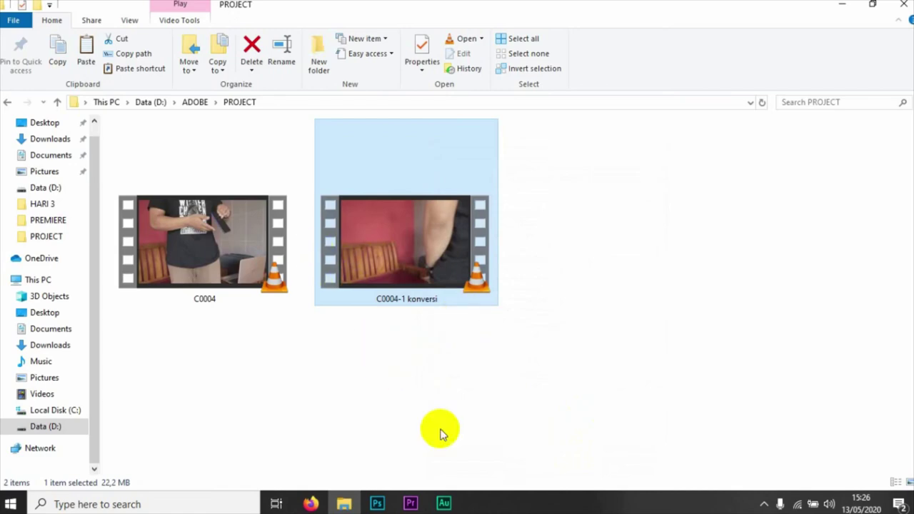
# Play "C0004-1 konversi" in VLC media player, pausing and skipping ahead to check its picture quality, and return to the desktop
pyautogui.doubleClick(402, 250)
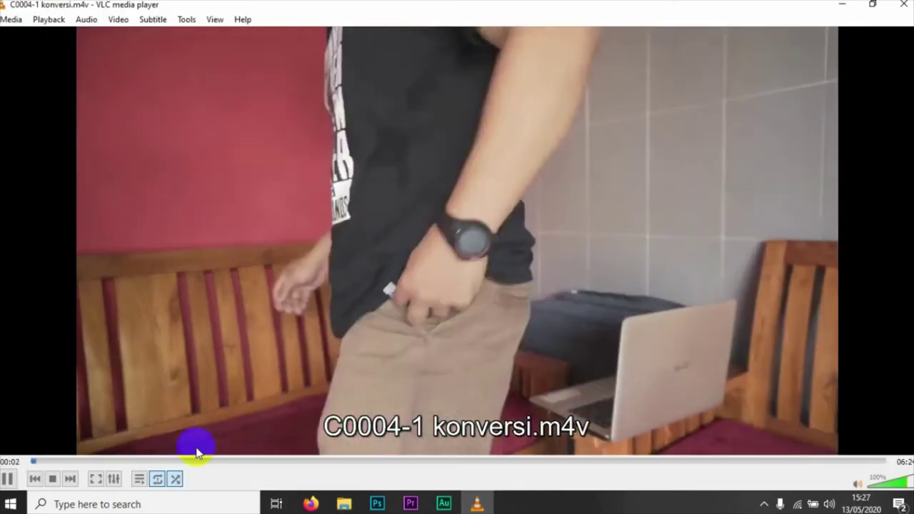
pyautogui.click(21, 483)
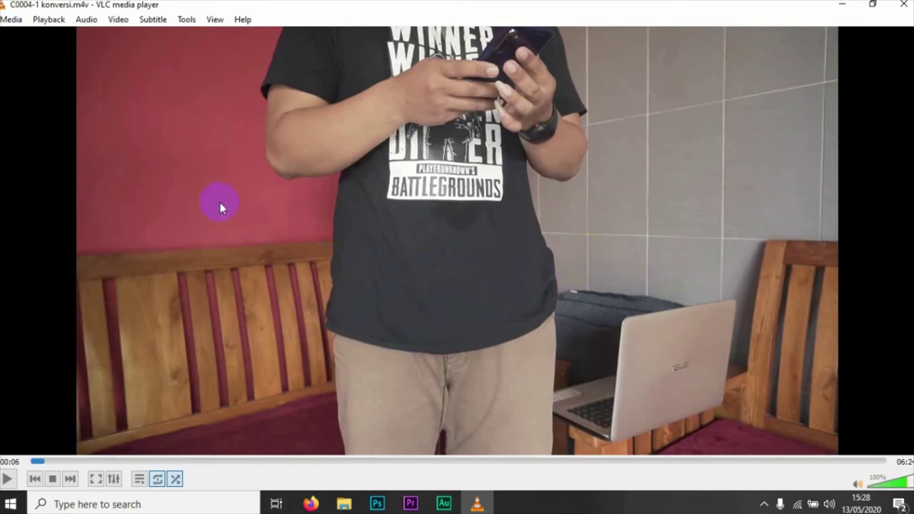
pyautogui.click(7, 478)
pyautogui.click(139, 462)
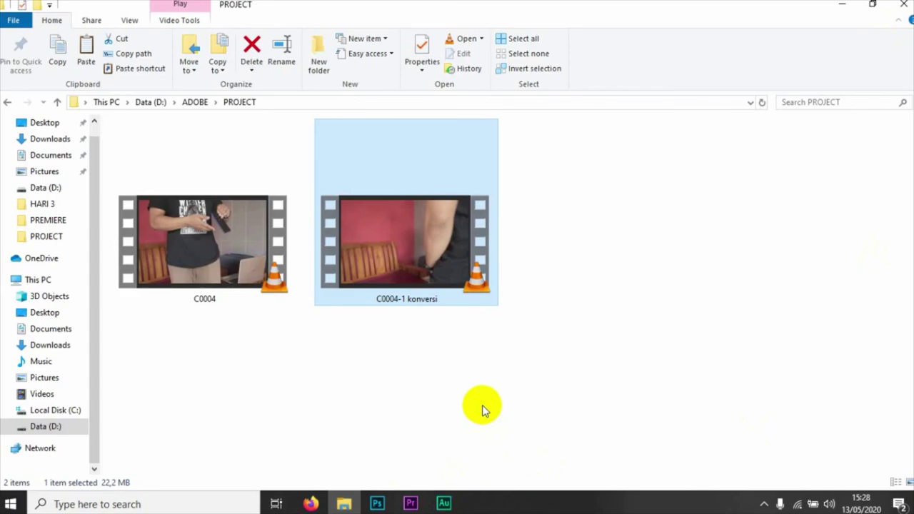
pyautogui.click(843, 5)
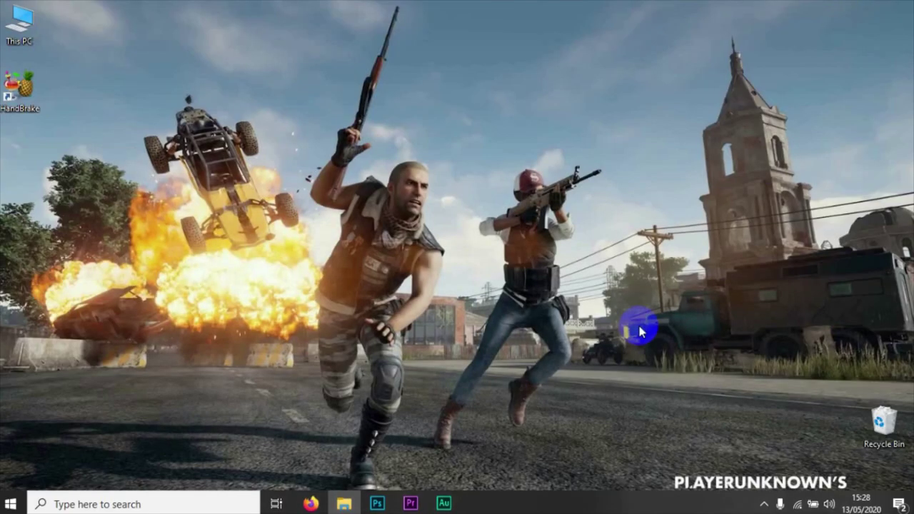